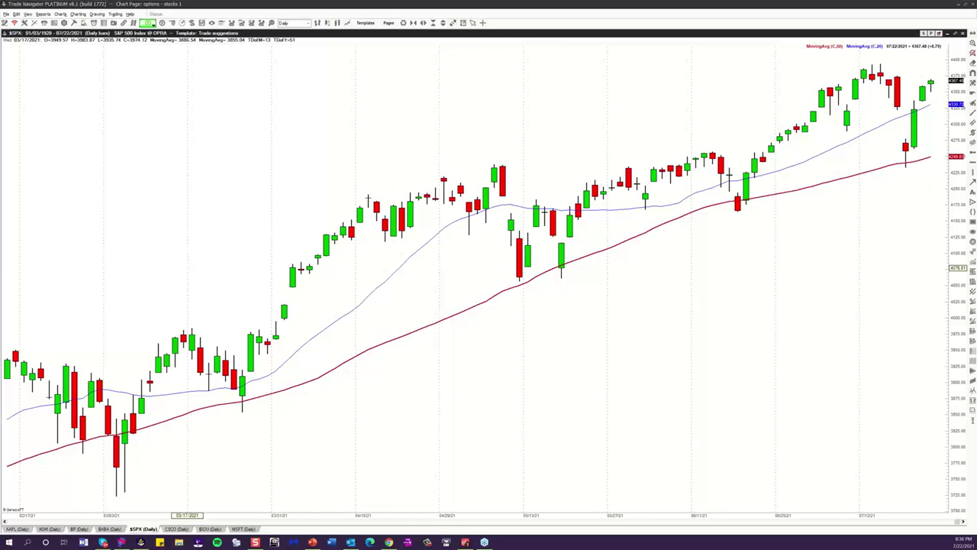
Step: Load the TSLA chart and draw a horizontal resistance line at about 696 across the late-June highs
type("TSLA")
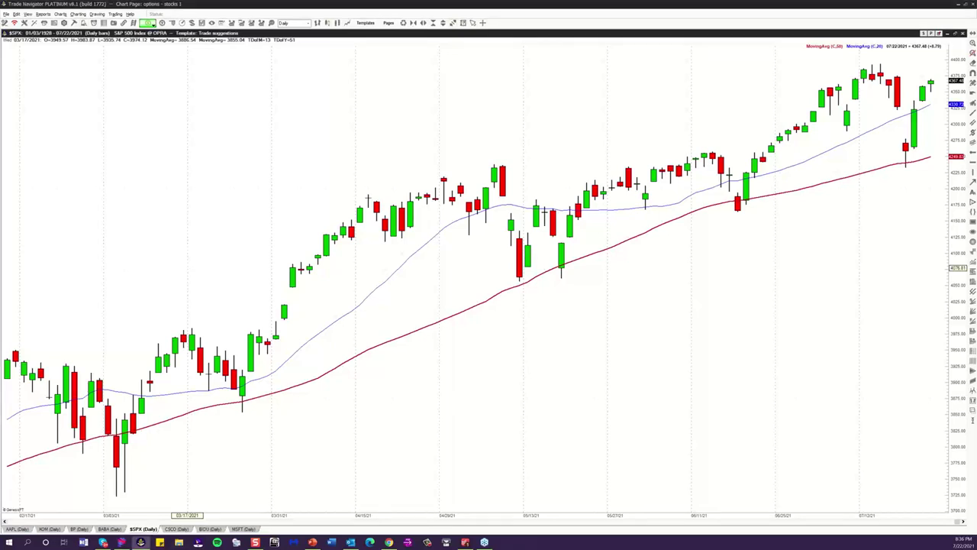
key("Return")
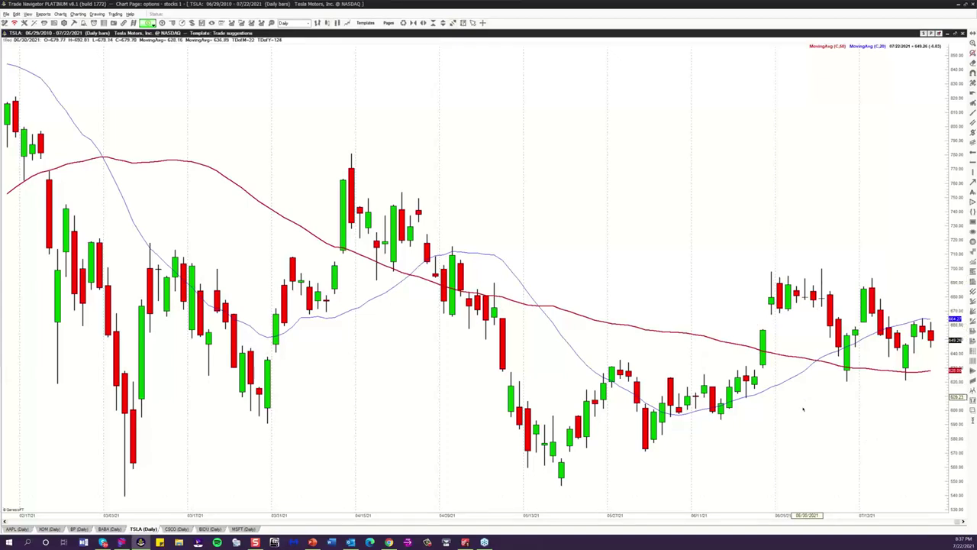
left_click(973, 164)
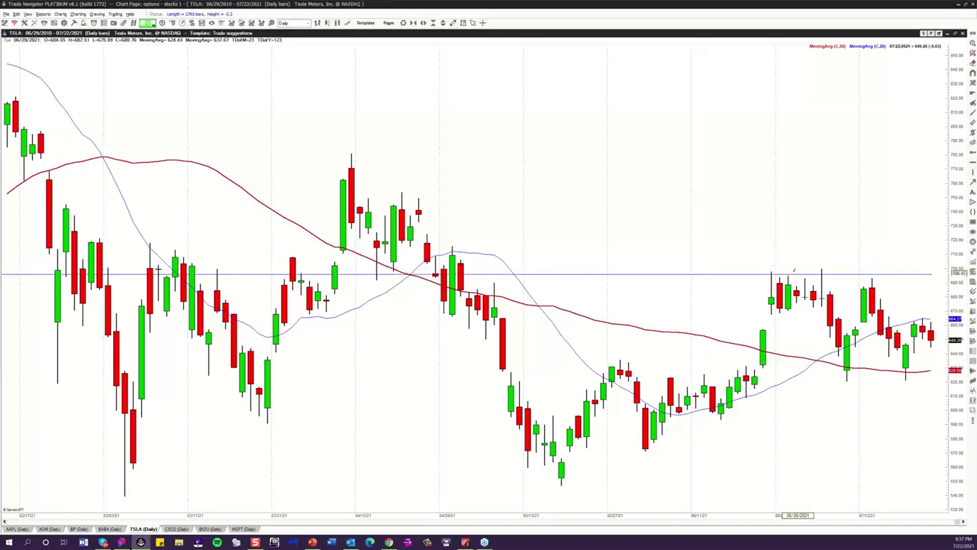
left_click(797, 272)
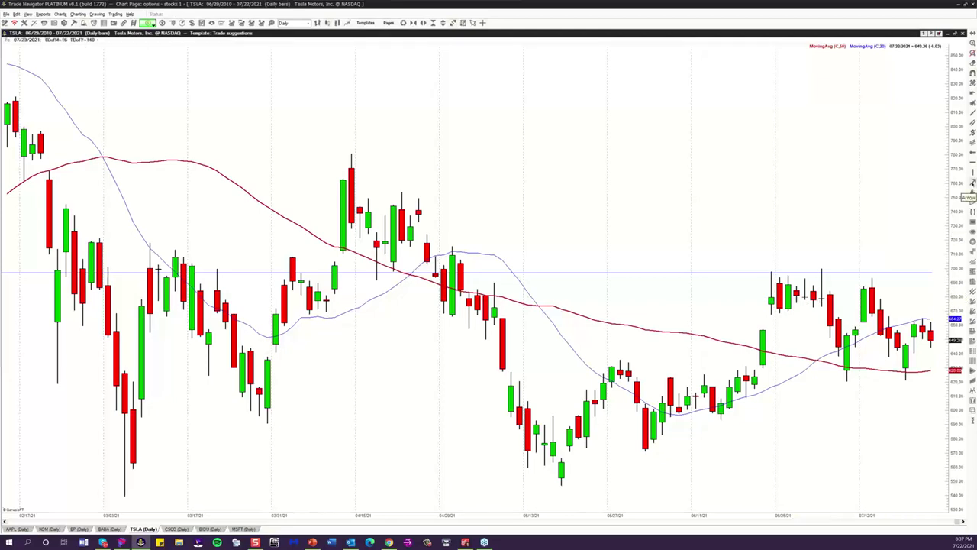
Step: Draw two upward arrows below the small doji candles at the turn of June to July
left_click(972, 183)
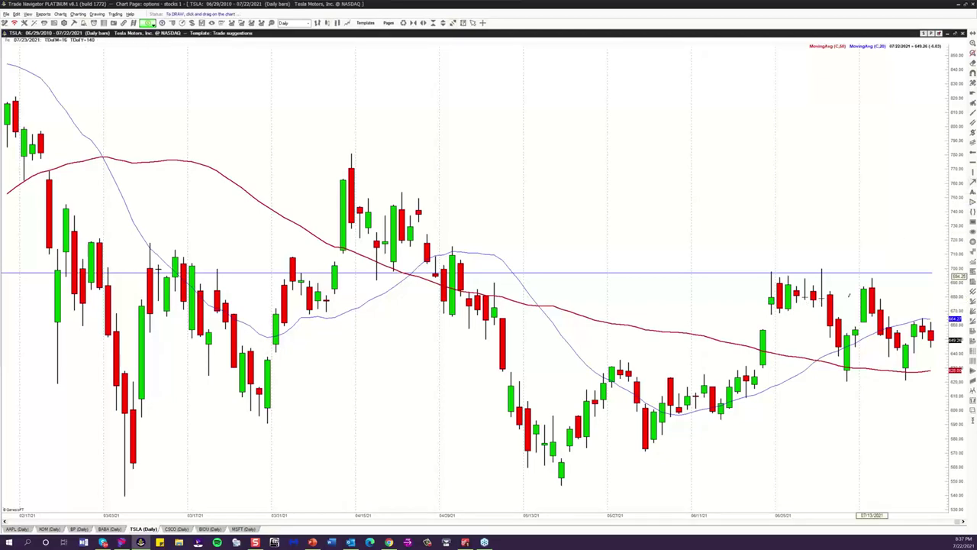
mouse_move(805, 301)
left_mouse_down()
mouse_move(805, 333)
mouse_move(822, 334)
left_mouse_up()
left_click(972, 183)
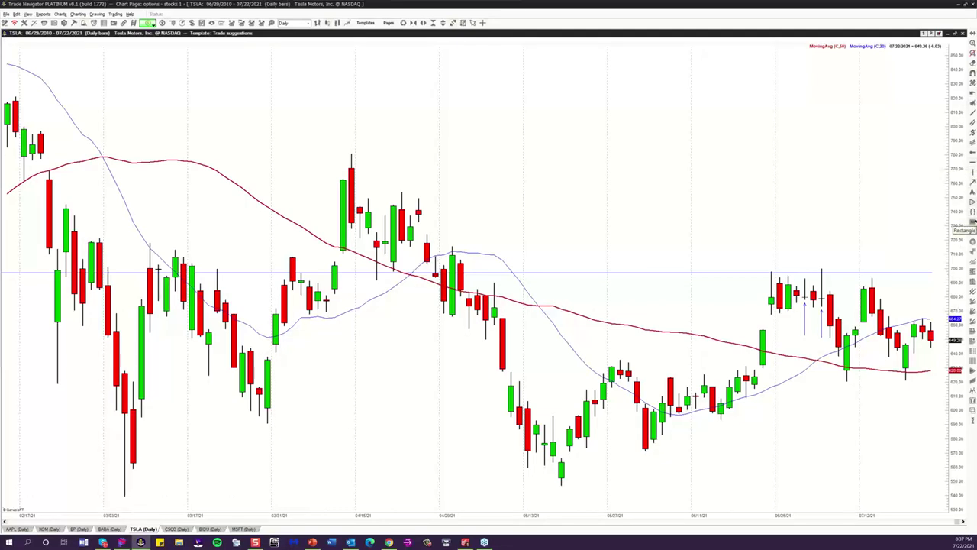
Step: Try marking the first late-June gap-up candle with a filled rectangle, and delete the rectangle
left_click(972, 222)
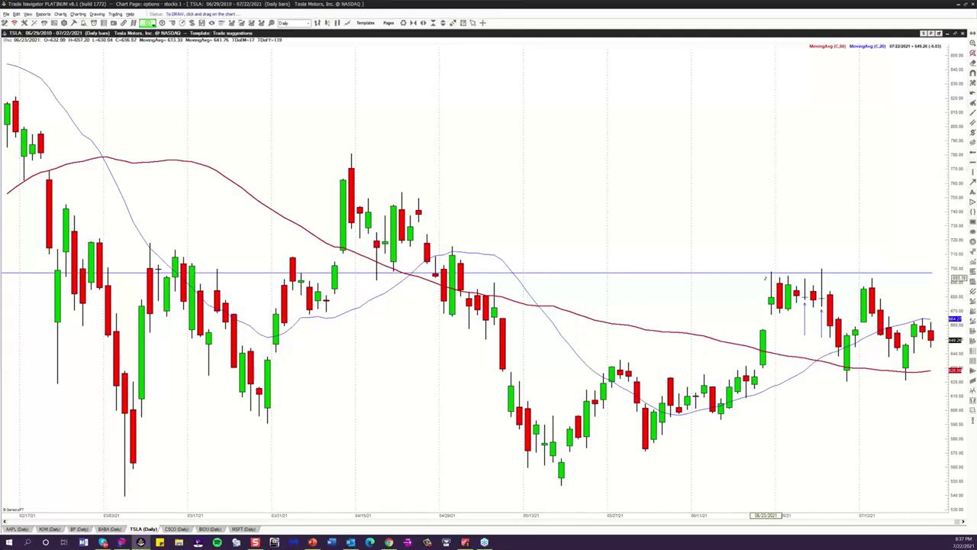
left_click_drag(749, 268, 775, 314)
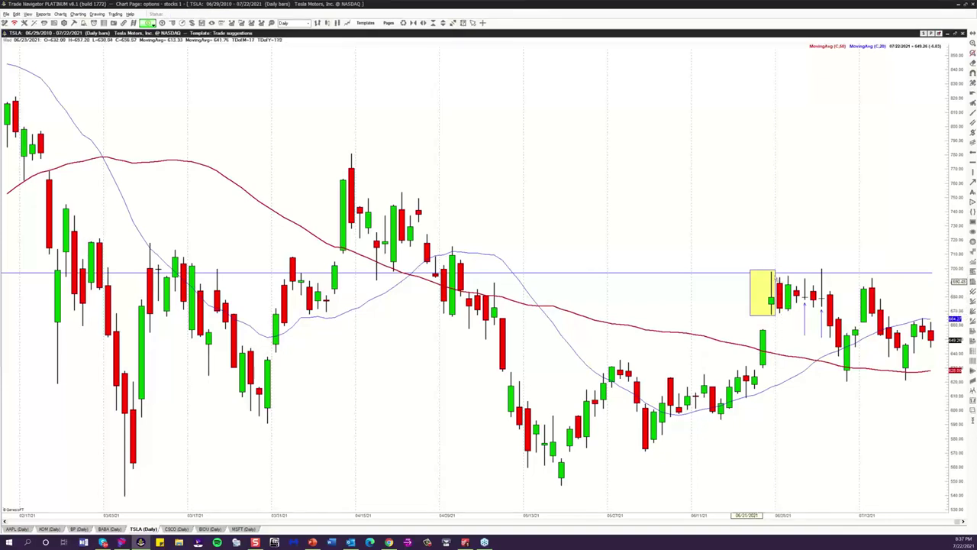
double_click(770, 288)
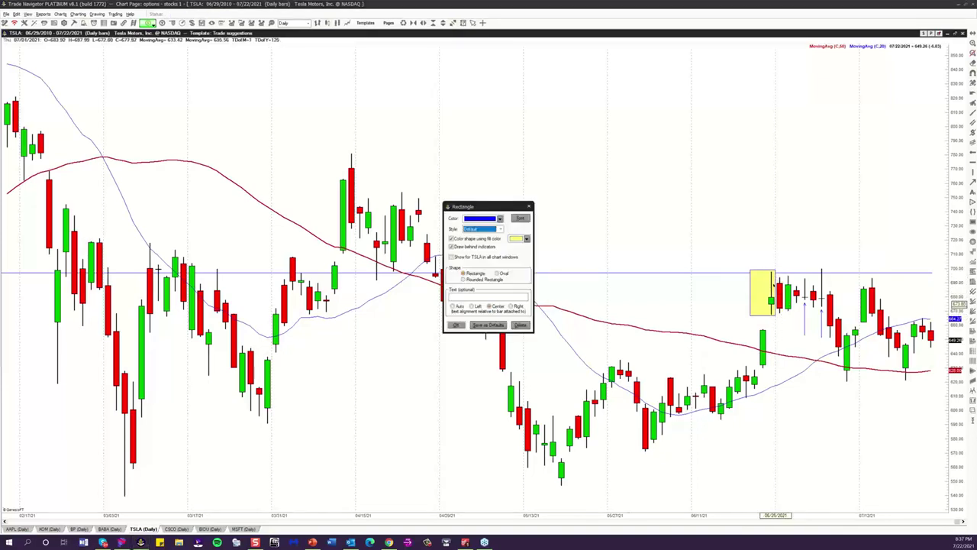
left_click(520, 326)
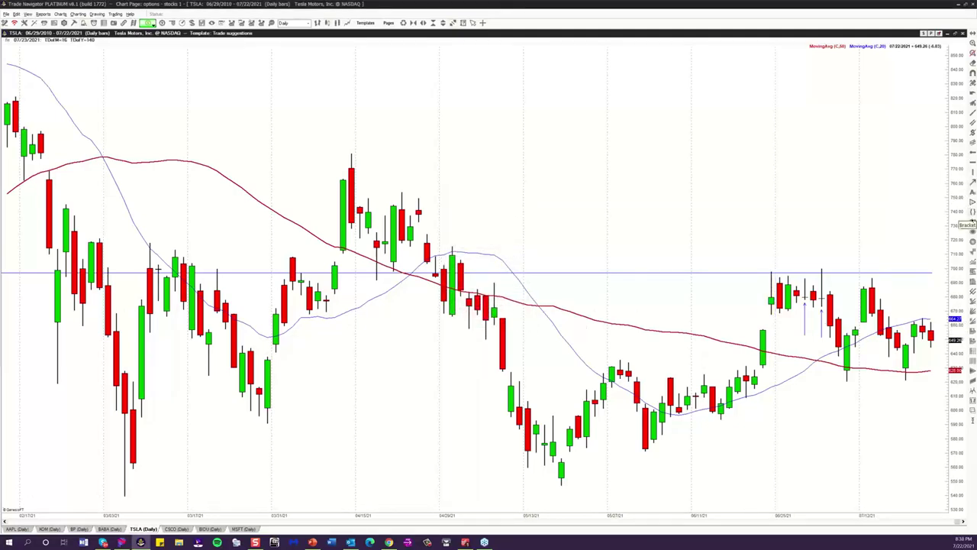
Step: Draw a horizontal support line at about 620 under the July lows and a vertical arrow from it up to the resistance line
left_click(972, 227)
left_click(974, 173)
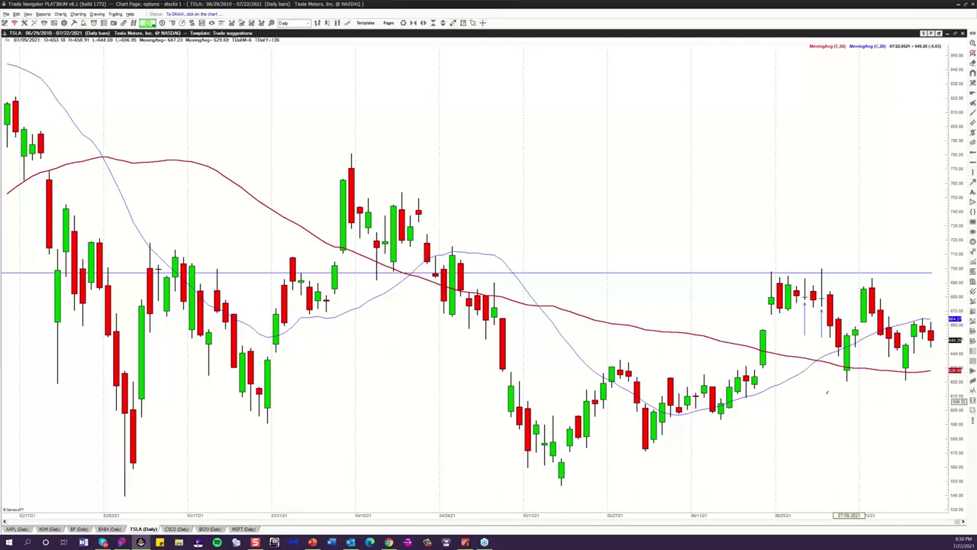
left_click(861, 381)
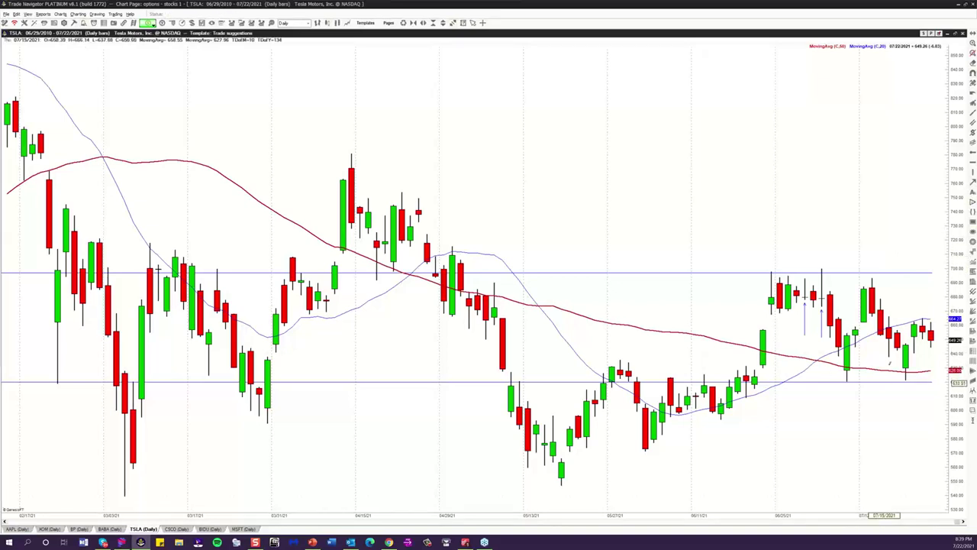
left_click_drag(889, 381, 888, 273)
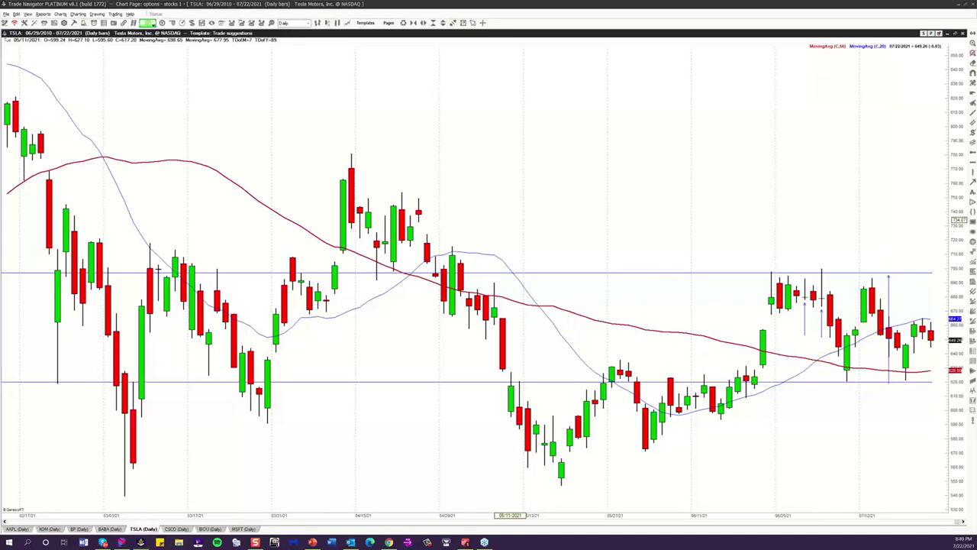
Step: Bring up the APPN daily chart and switch the symbol to AAPL
type("APPN")
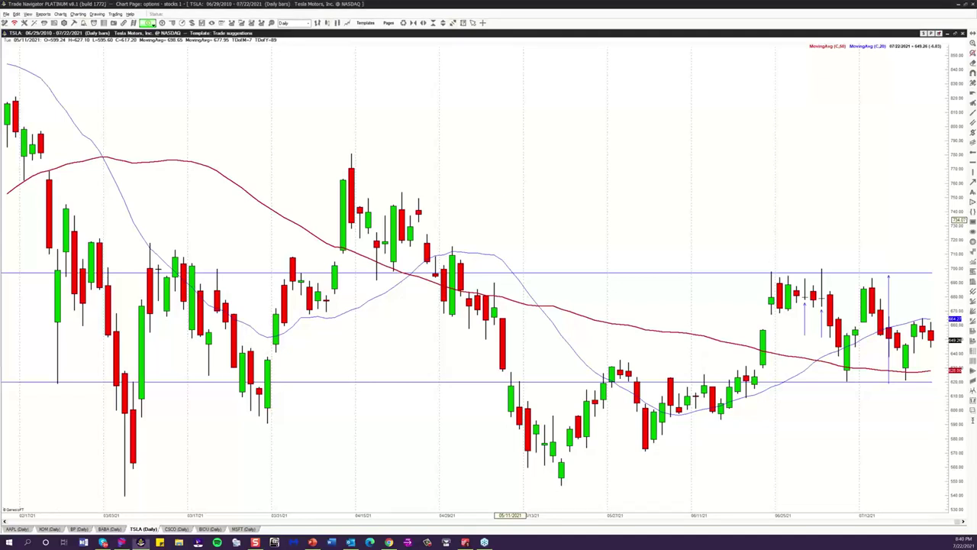
key("Return")
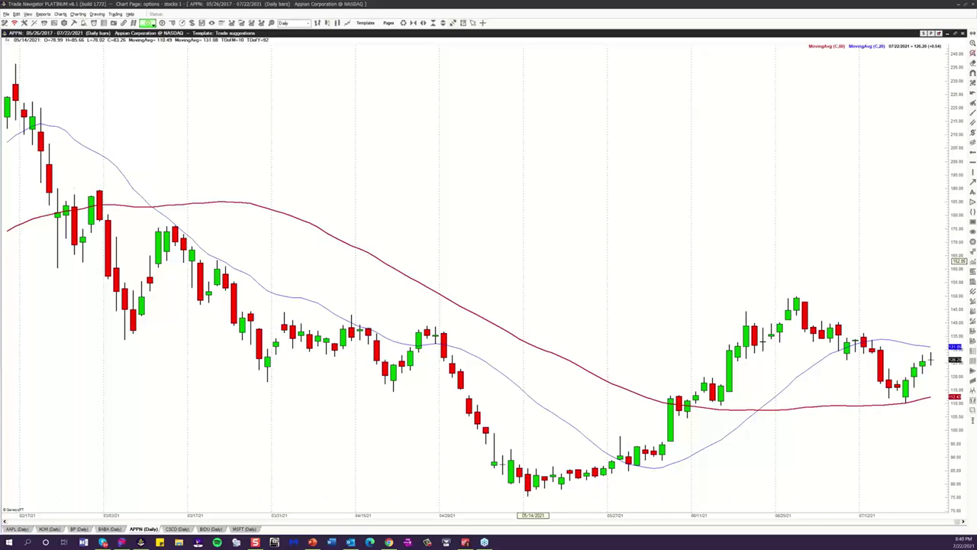
type("AAPL")
key("Return")
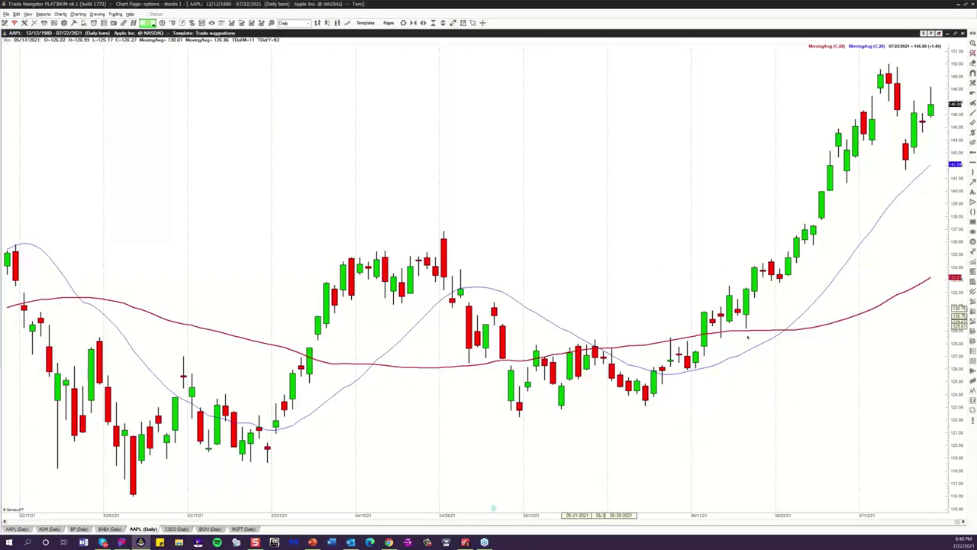
Step: Change the AAPL chart to weekly bars
left_click_drag(568, 254, 541, 254)
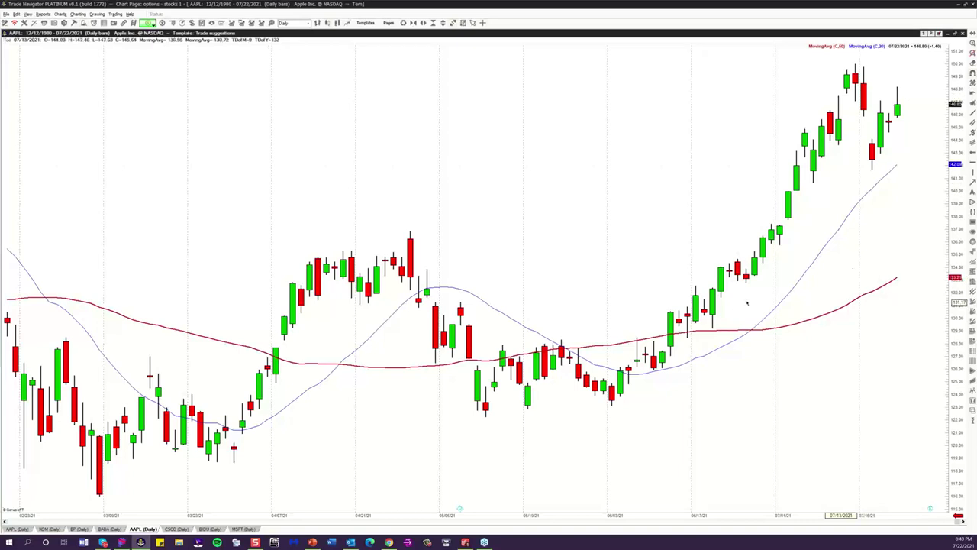
scroll(750, 275, "right", 5)
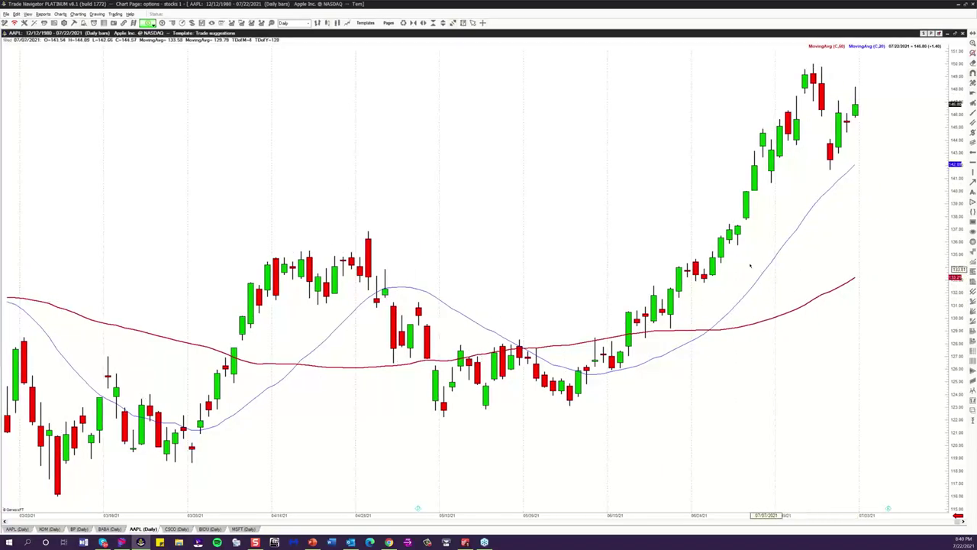
key("w")
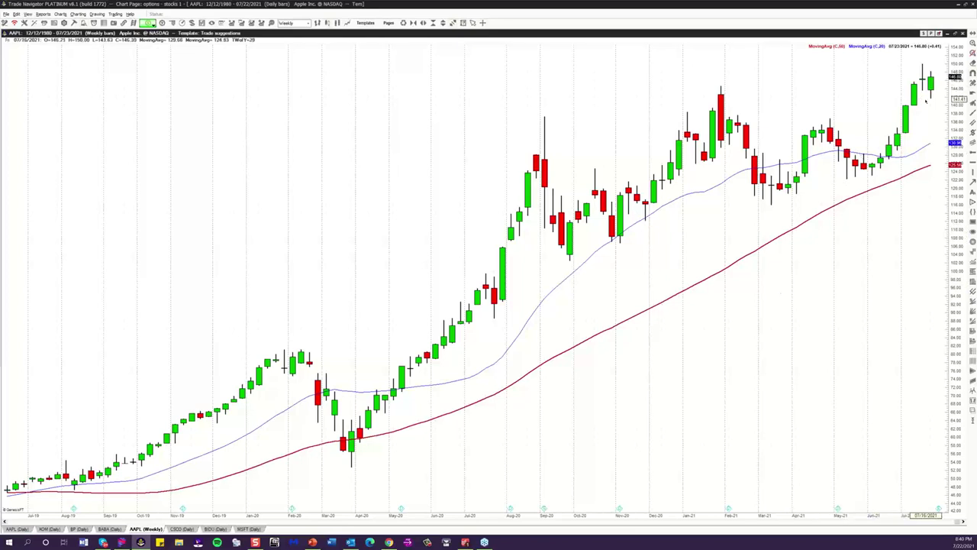
scroll(928, 95, "up", 2)
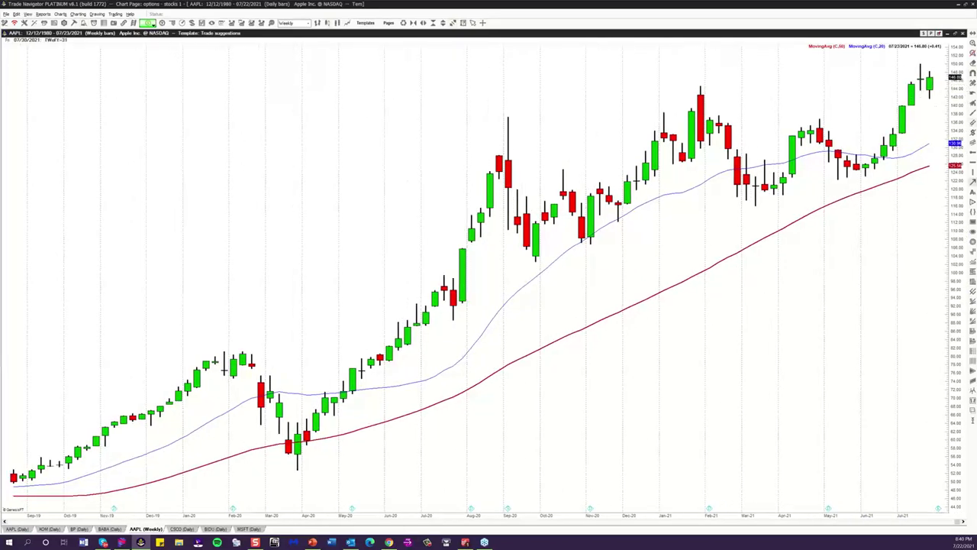
Step: Draw an arrow pointing up at the mid-May 2021 weekly low and a horizontal support line at about 122 beneath it
left_click(972, 172)
left_click_drag(921, 114, 922, 95)
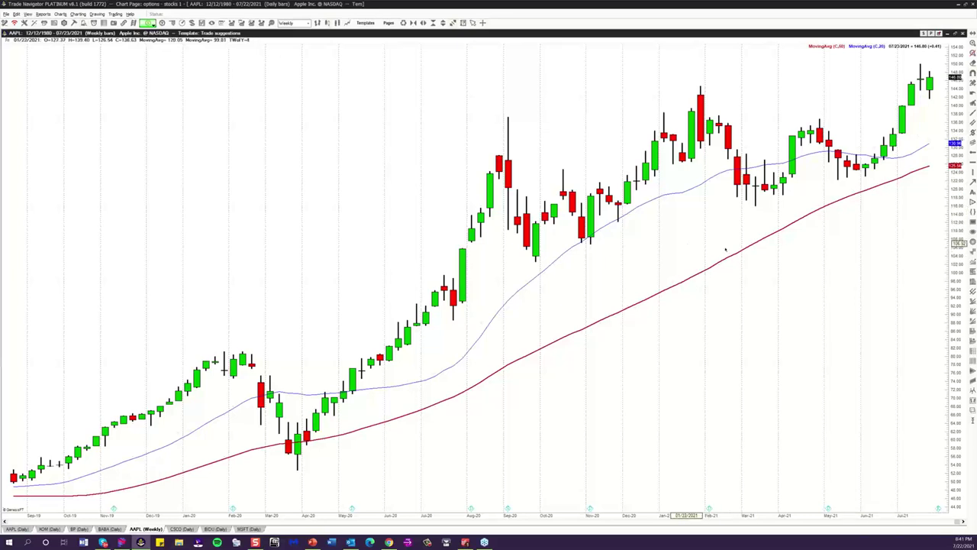
left_click(972, 183)
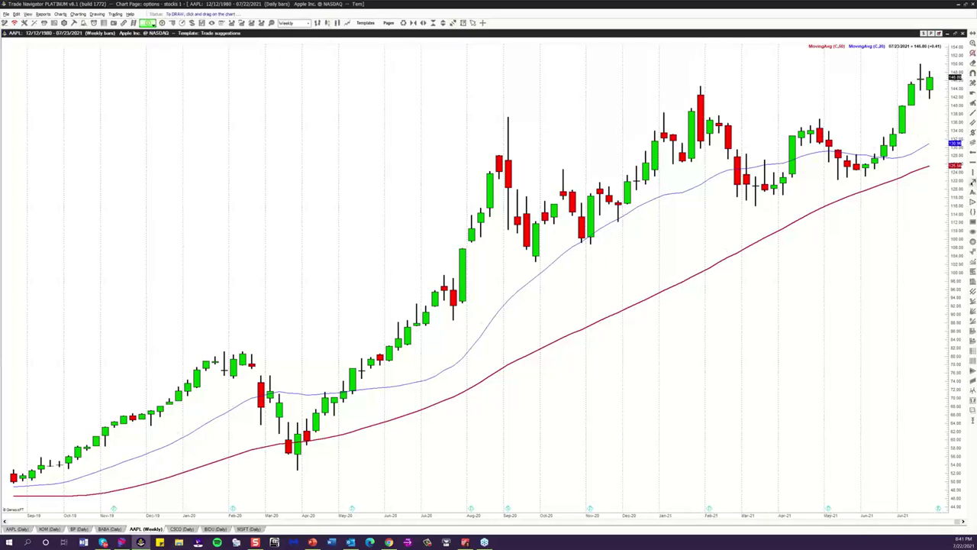
left_click_drag(801, 213, 838, 174)
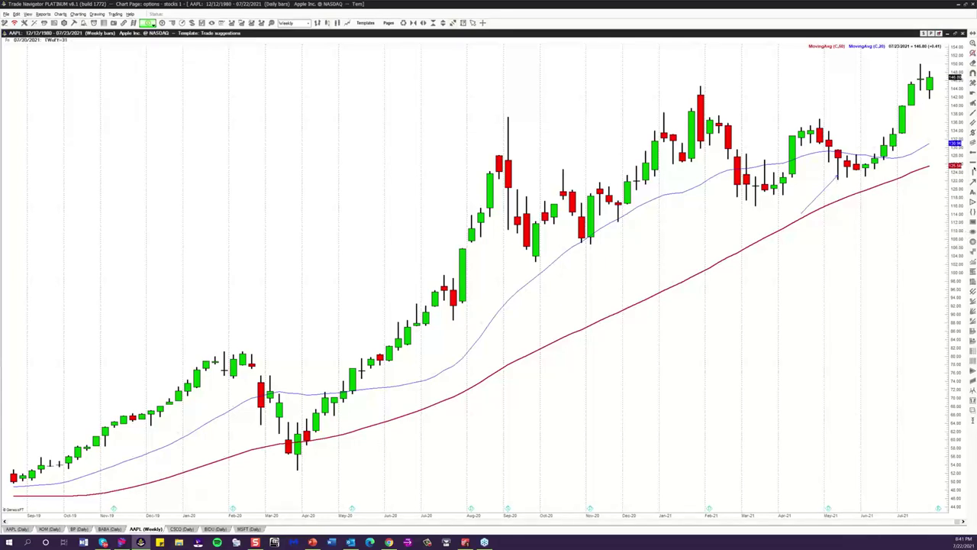
left_click(973, 165)
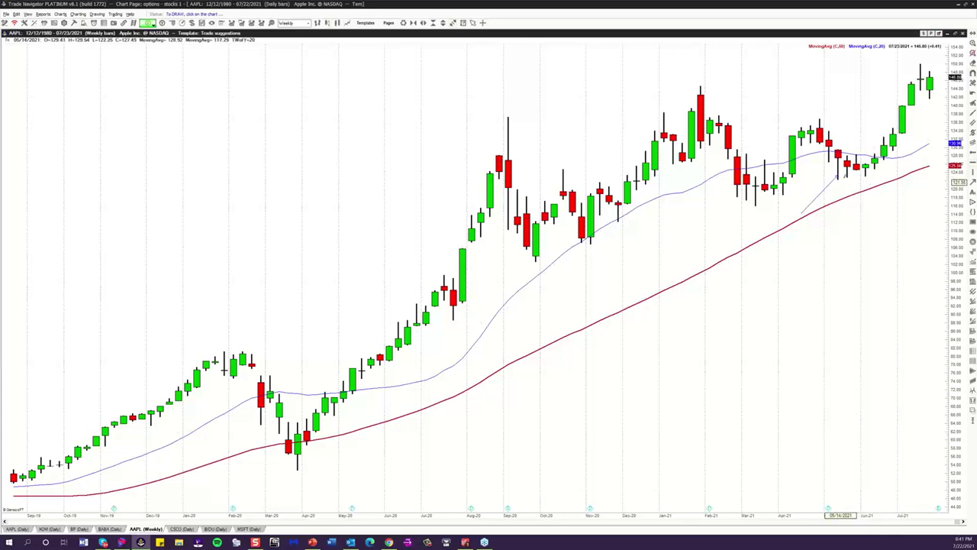
mouse_move(840, 180)
left_mouse_down()
mouse_move(851, 174)
mouse_move(840, 182)
left_mouse_up()
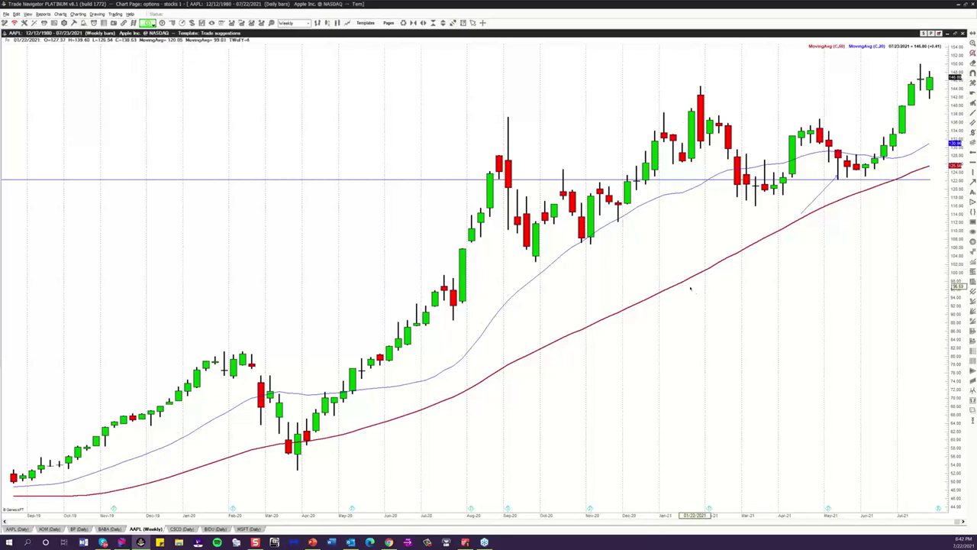
Step: Return the AAPL chart to daily bars and load the $EUR-USD daily chart
key("d")
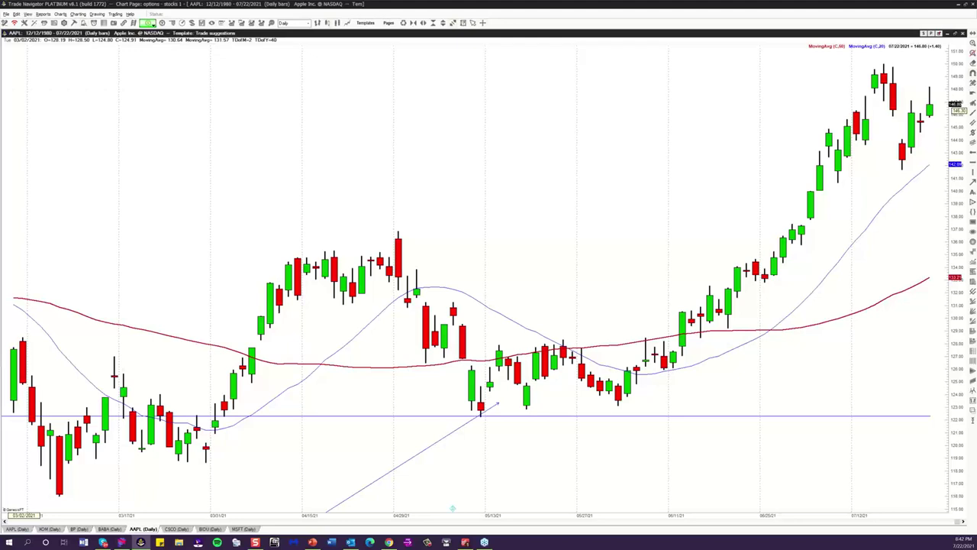
key("Page_Down")
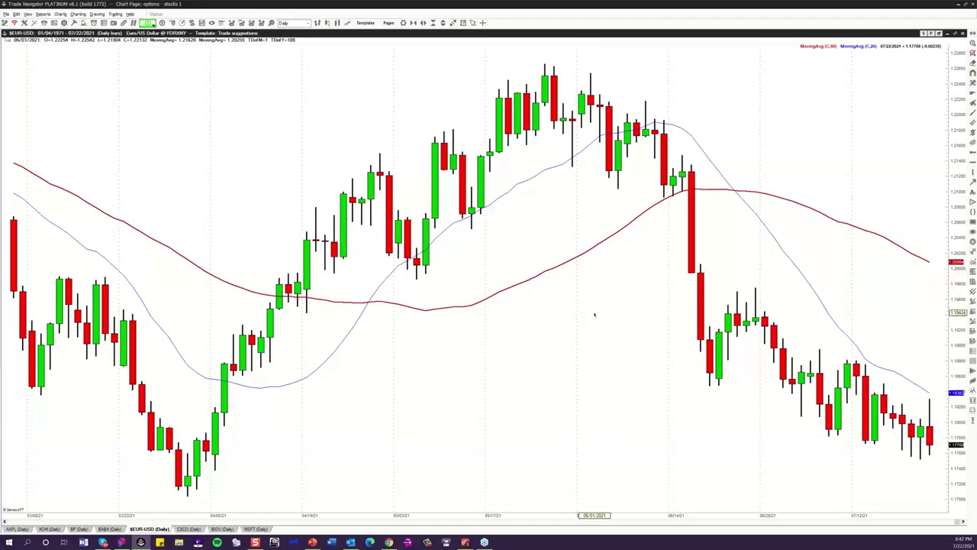
scroll(732, 273, "down", 3)
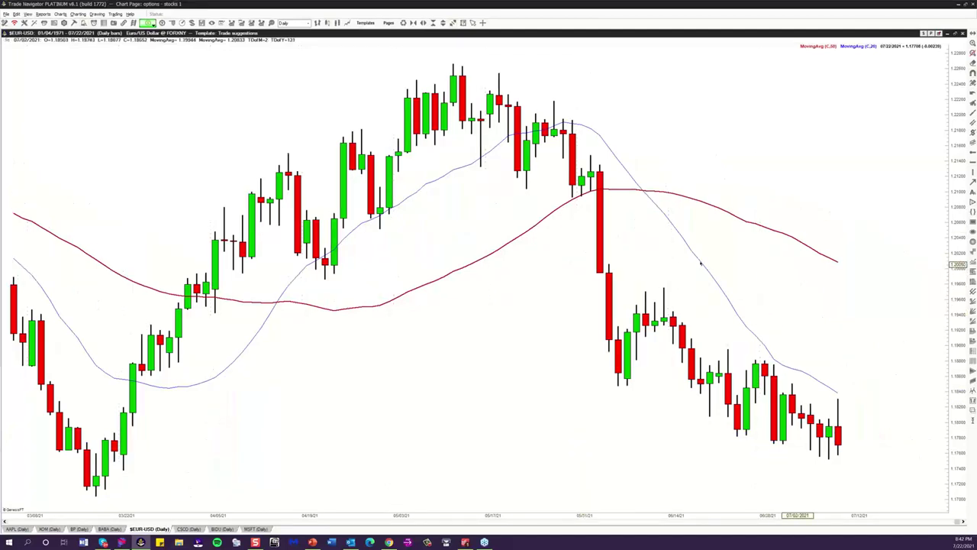
scroll(806, 273, "up", 3)
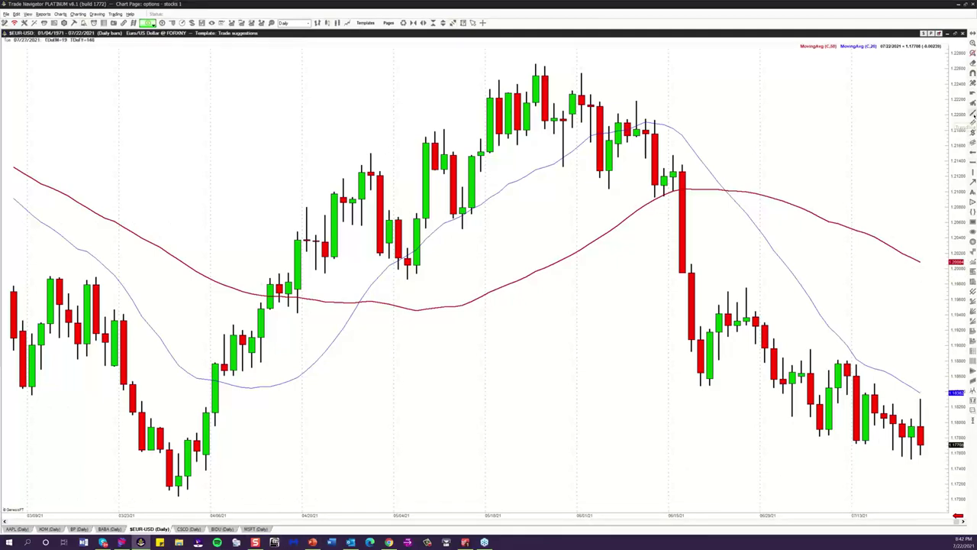
Step: Try descending trendlines along the July highs and lows of $EUR-USD, and undo both lines
left_click(972, 113)
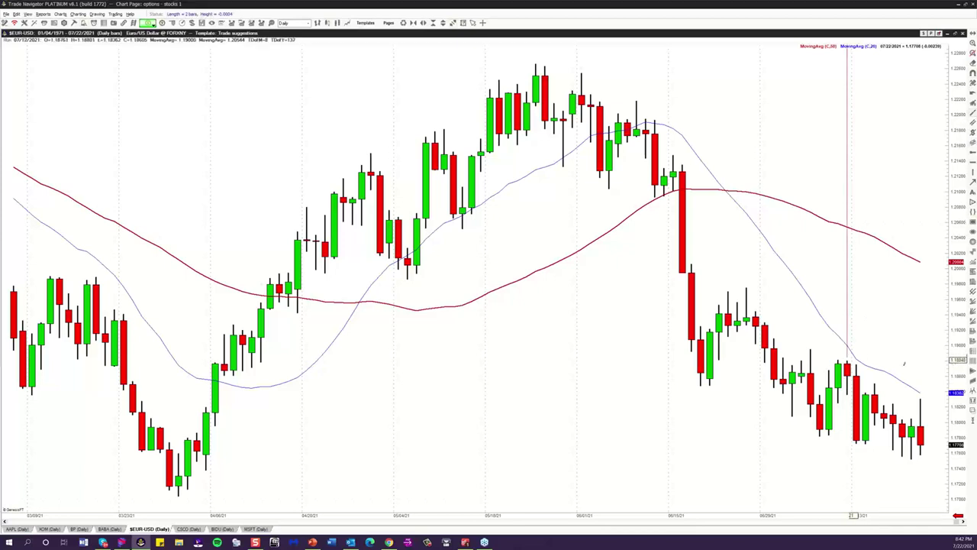
left_click_drag(847, 358, 920, 398)
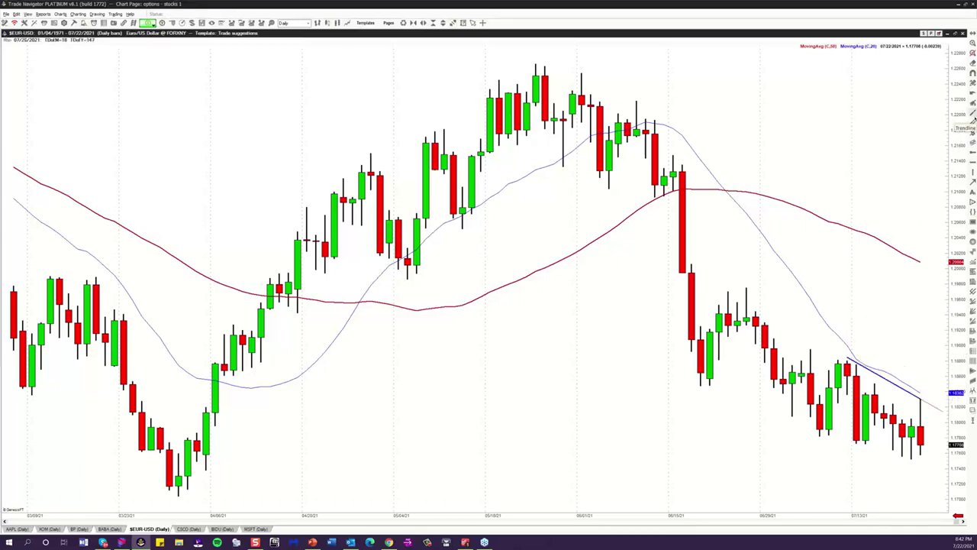
left_click(972, 118)
left_click_drag(819, 433, 921, 460)
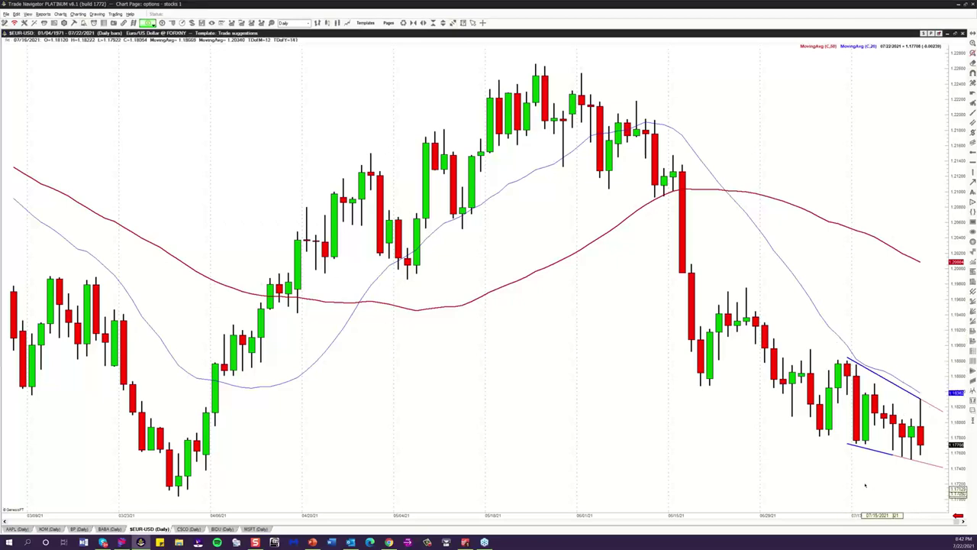
key("ctrl+z")
key("ctrl+z")
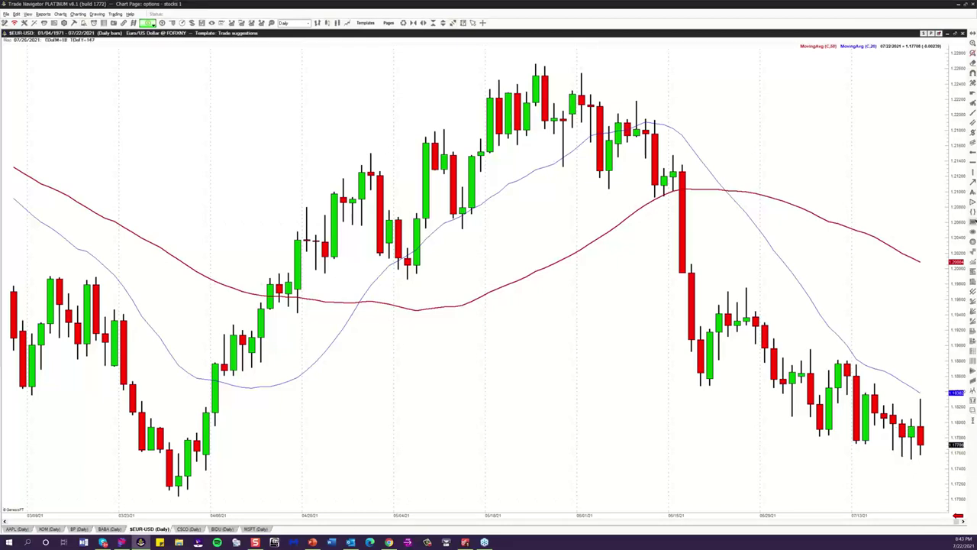
Step: Draw a horizontal support line at about 1.1745 just below the July lows
left_click(973, 163)
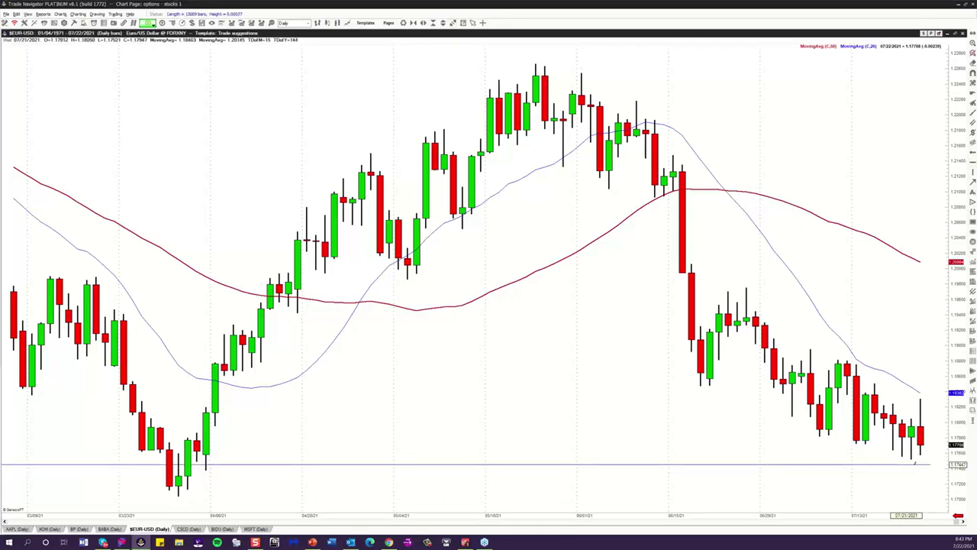
left_click(915, 464)
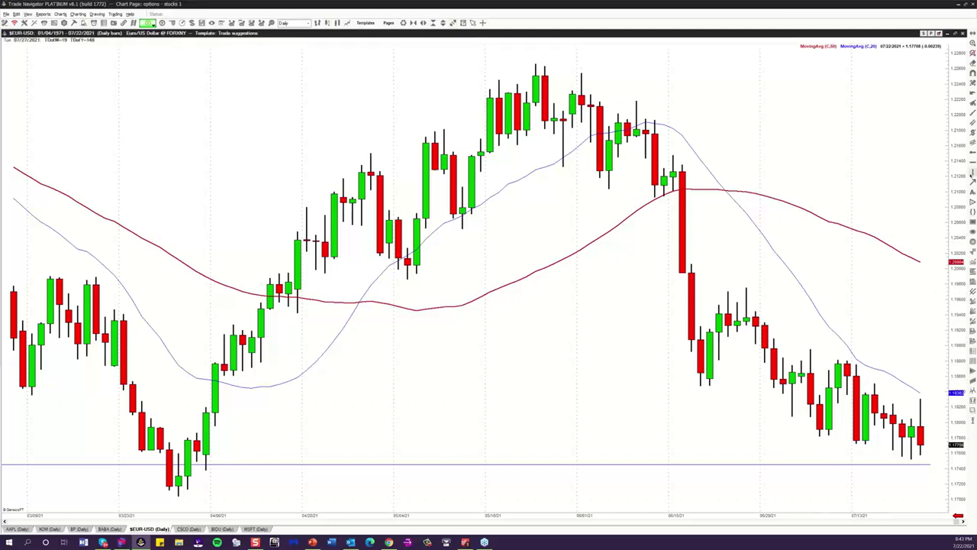
Step: Draw two horizontal resistance lines at about 1.1890 and 1.1878 near the early-July highs of $EUR-USD
left_click(972, 163)
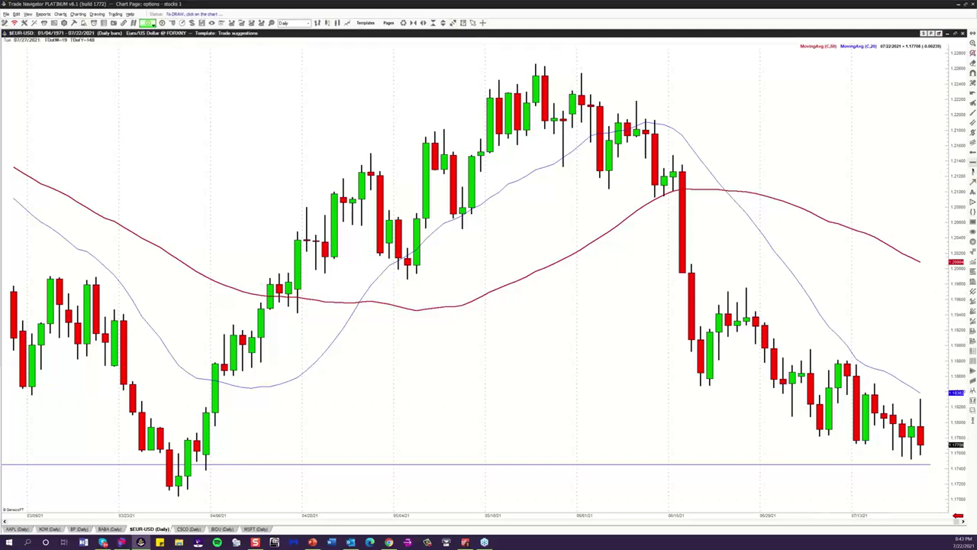
left_click(847, 351)
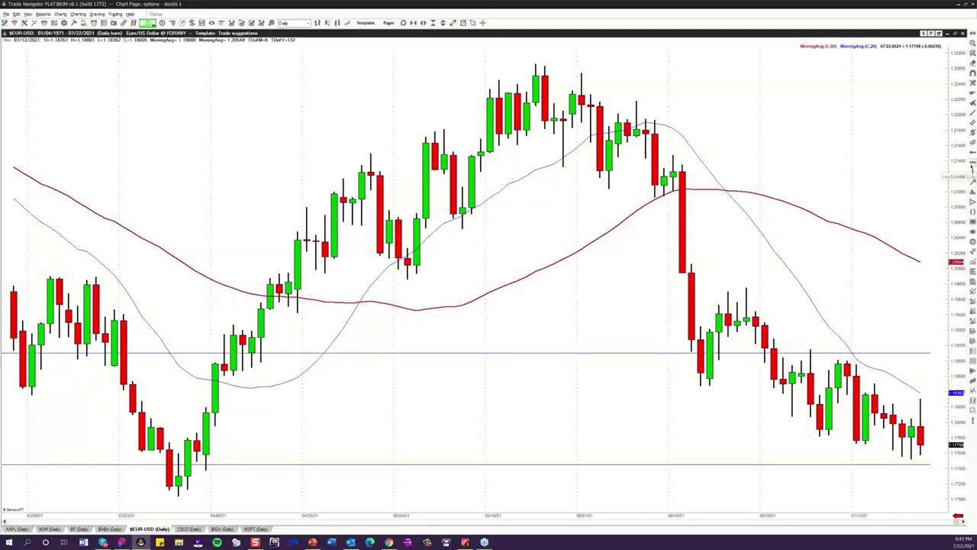
left_click(972, 174)
left_click_drag(823, 362, 824, 361)
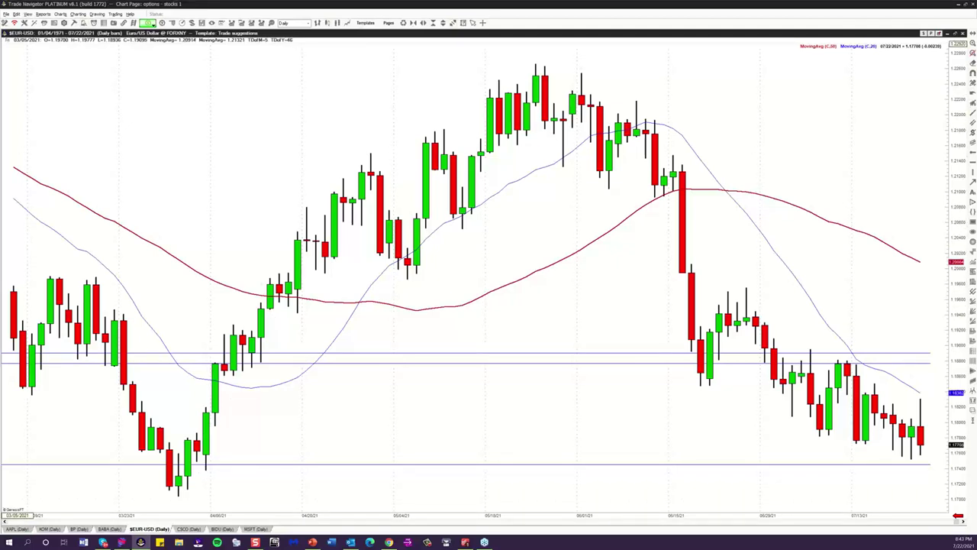
Step: Load the $SPX chart and replace it with the SPY daily chart
type("$SPX")
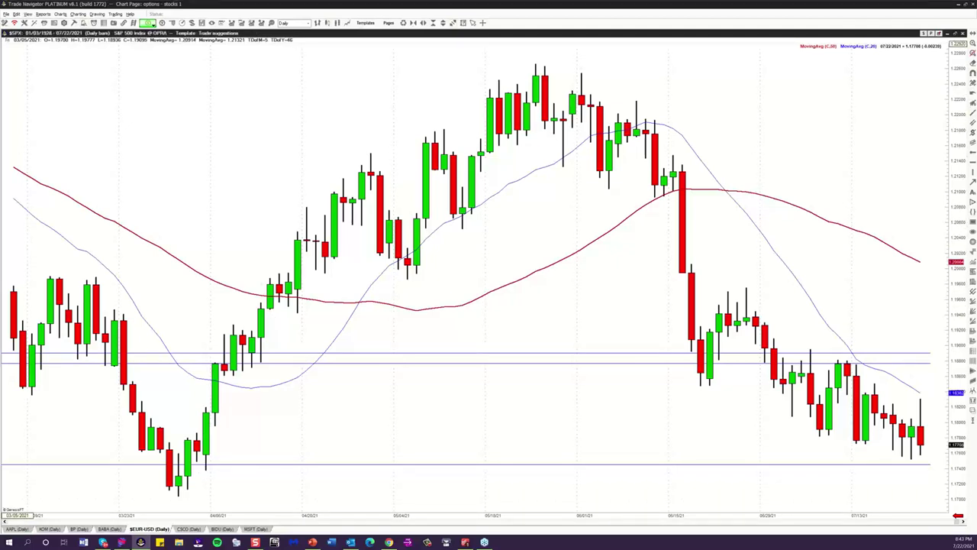
key("Return")
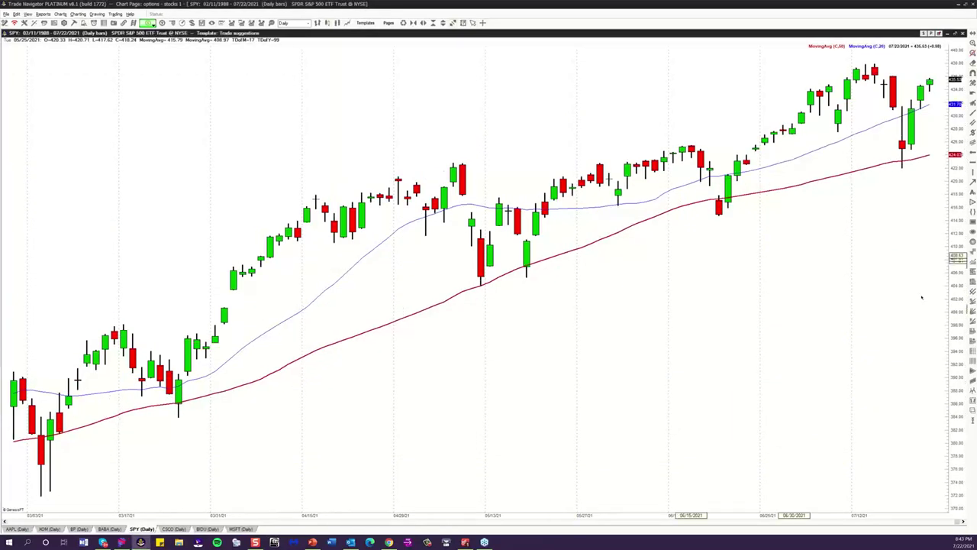
type("SPY")
key("Return")
scroll(870, 370, "up", 3)
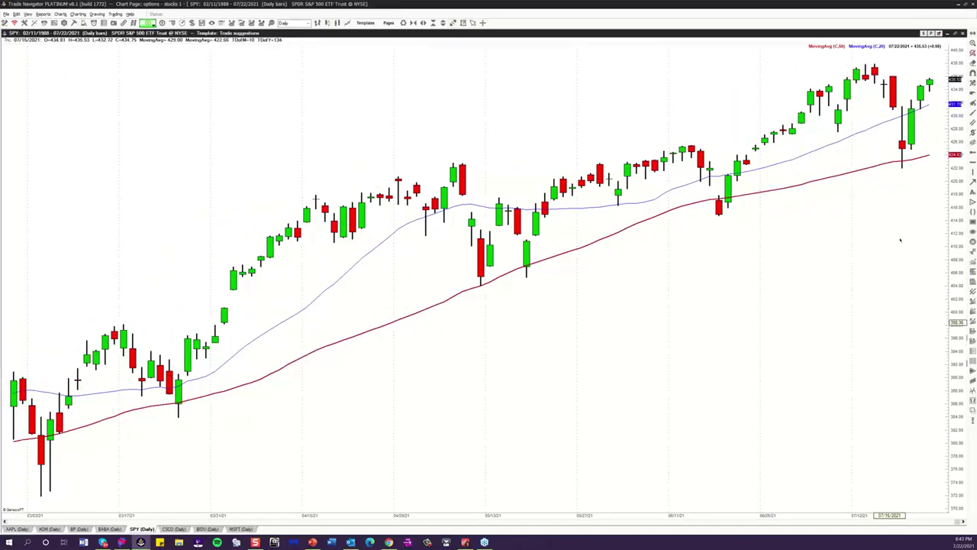
Step: Examine the recent SPY price action, check it on weekly bars, and return to daily bars
left_click_drag(954, 103, 829, 373)
left_click_drag(752, 419, 703, 388)
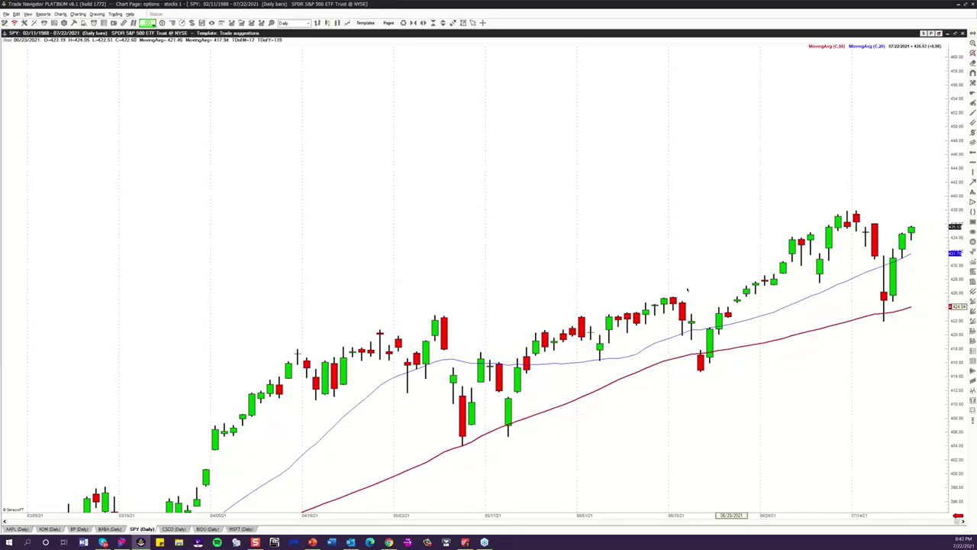
key("w")
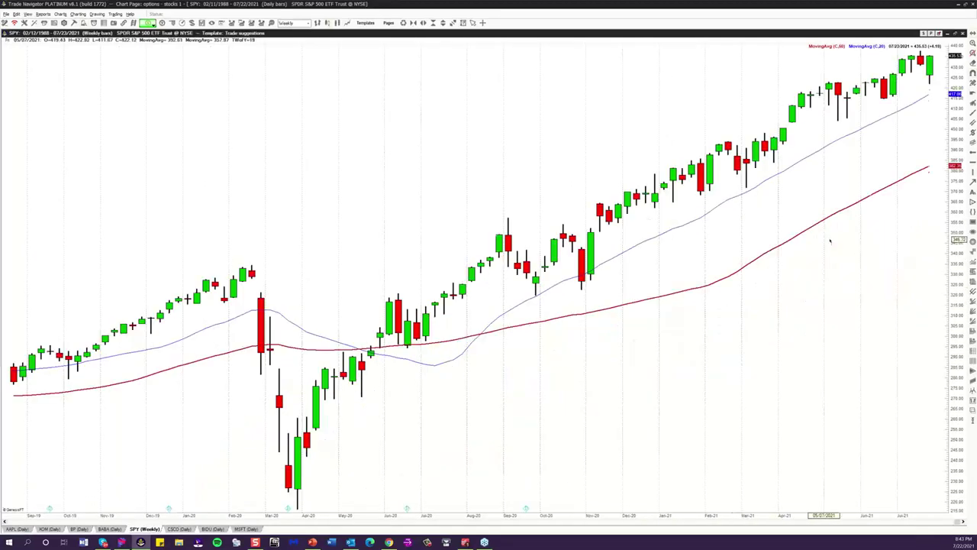
key("d")
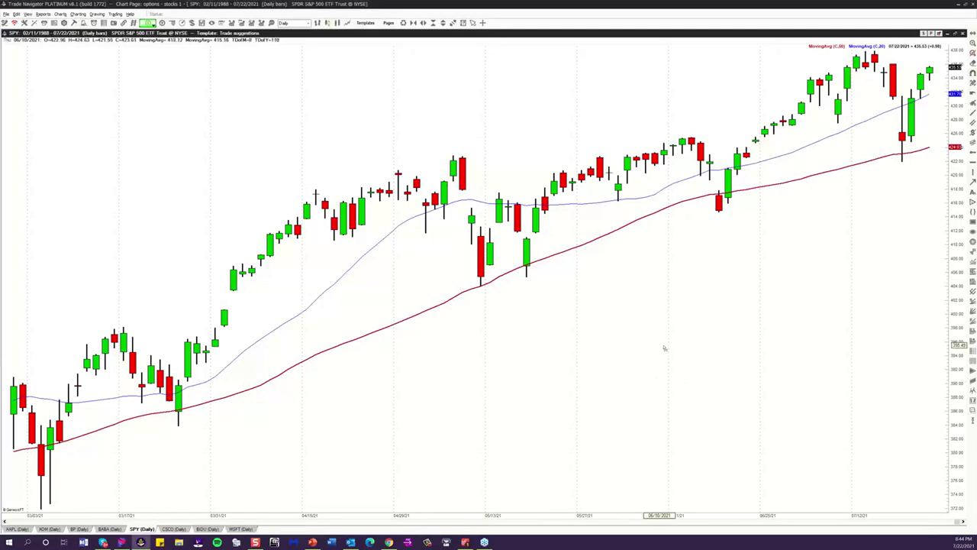
Step: Draw two horizontal resistance lines at about 438 and 437.3 along the mid-July highs of SPY
left_click_drag(664, 348, 591, 428)
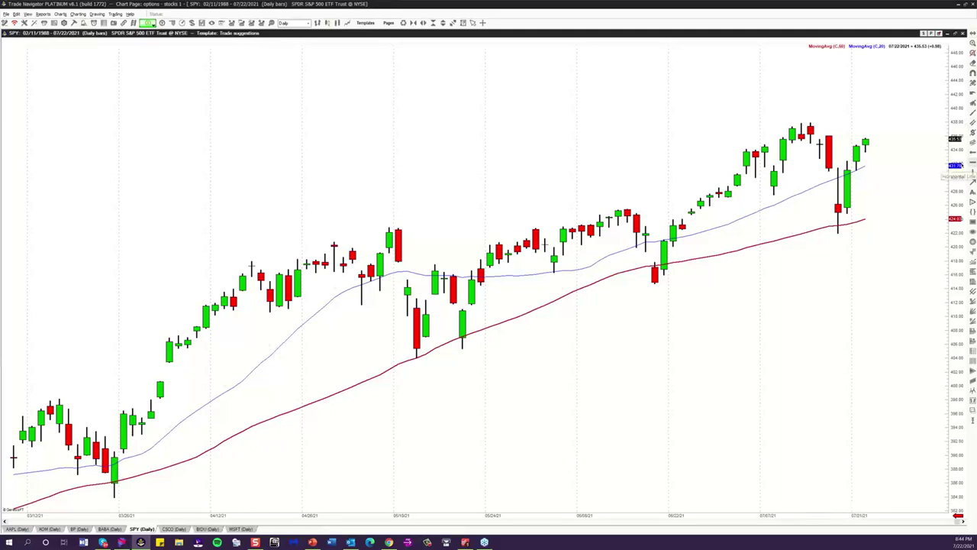
left_click_drag(780, 123, 793, 116)
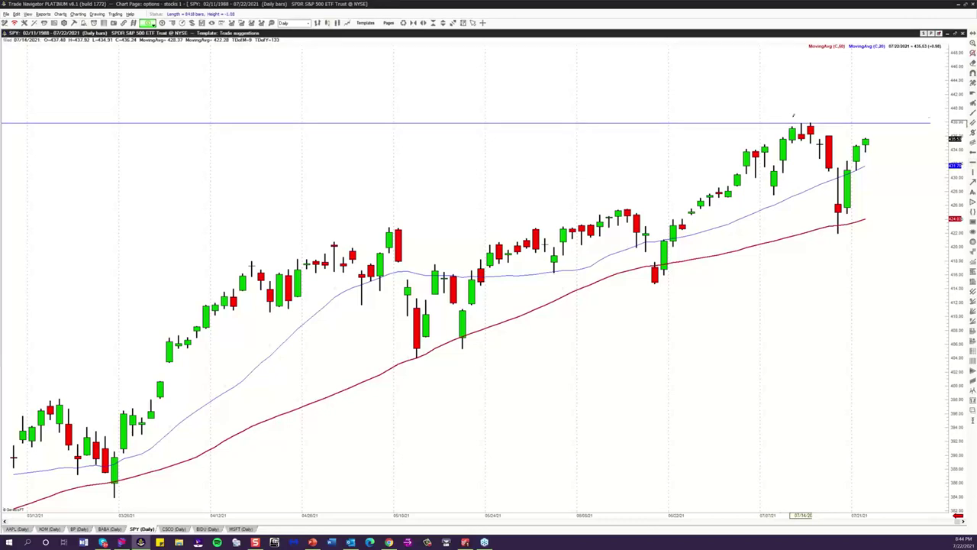
key("Escape")
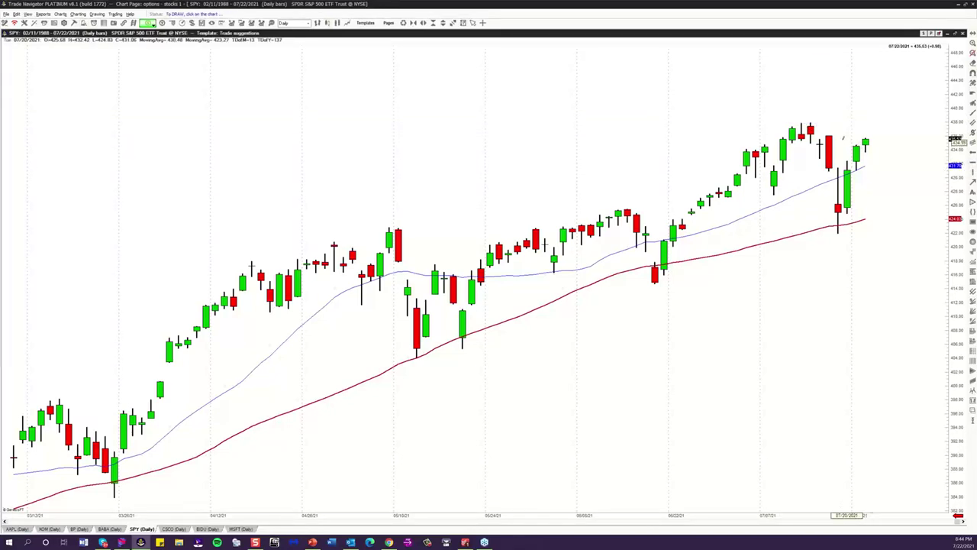
left_click_drag(795, 117, 800, 122)
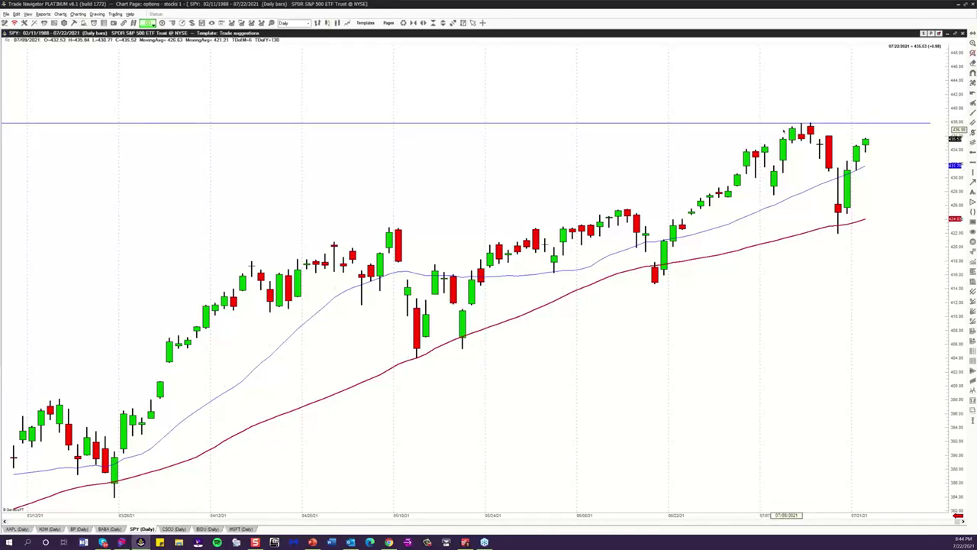
left_click(972, 162)
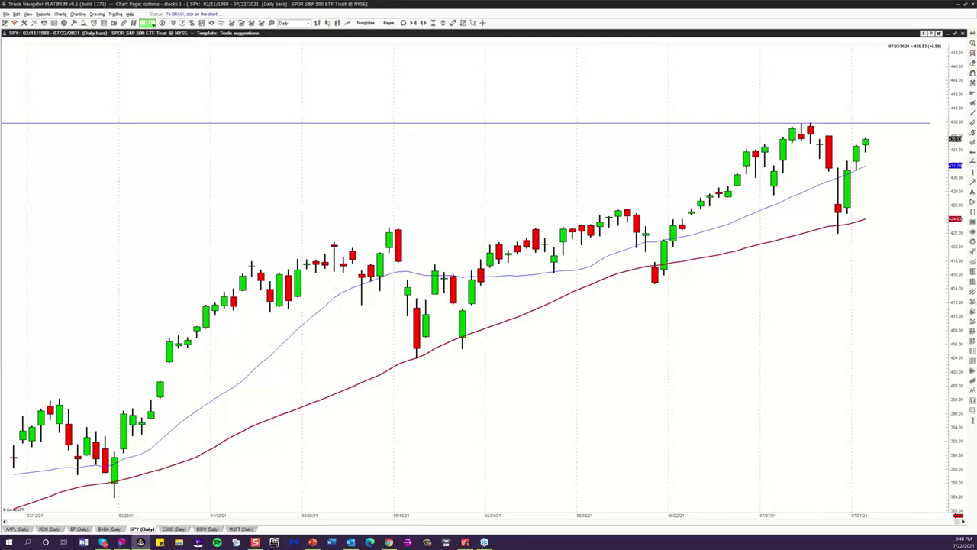
left_click(761, 126)
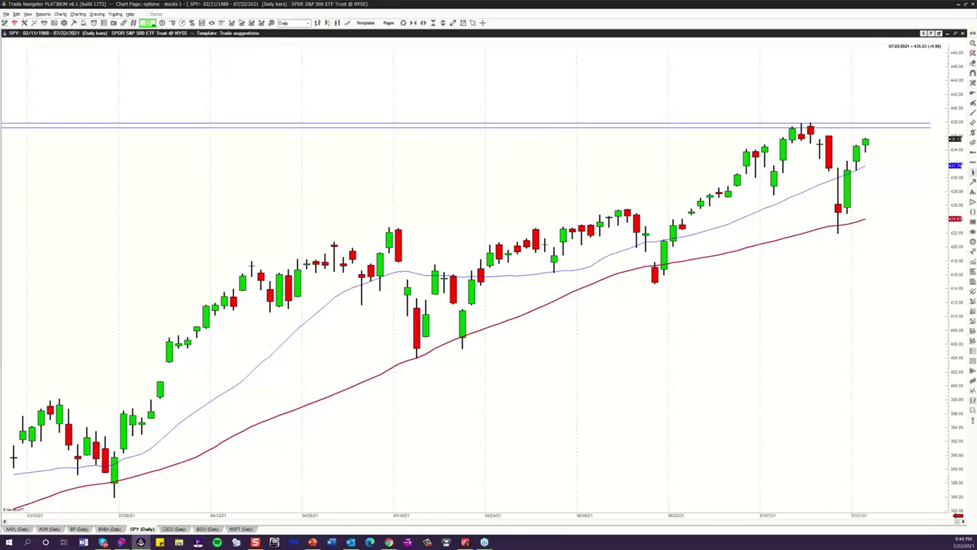
Step: Draw a horizontal support line at about 424 at the late-June price gap and a short arrow pointing up at the gap
left_click(973, 164)
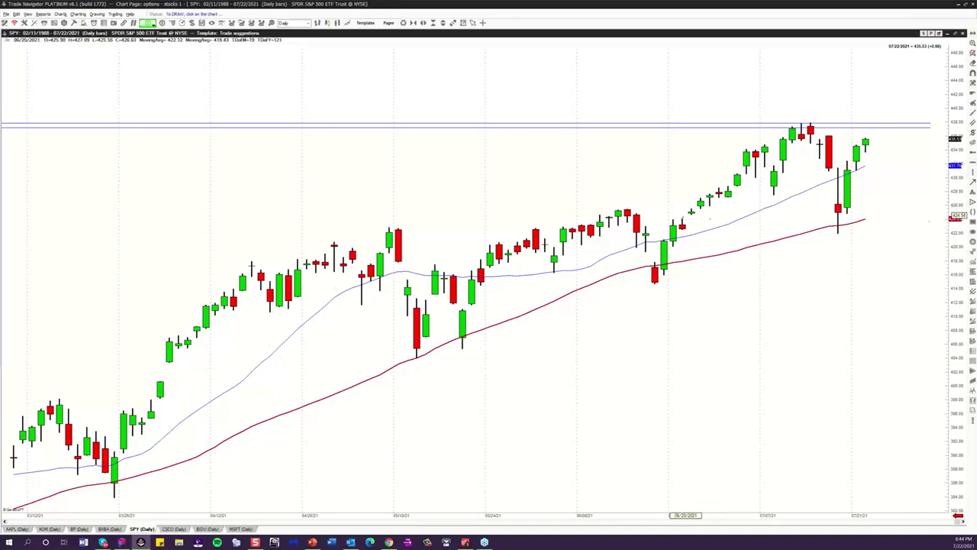
left_click(702, 221)
left_click_drag(693, 221, 679, 219)
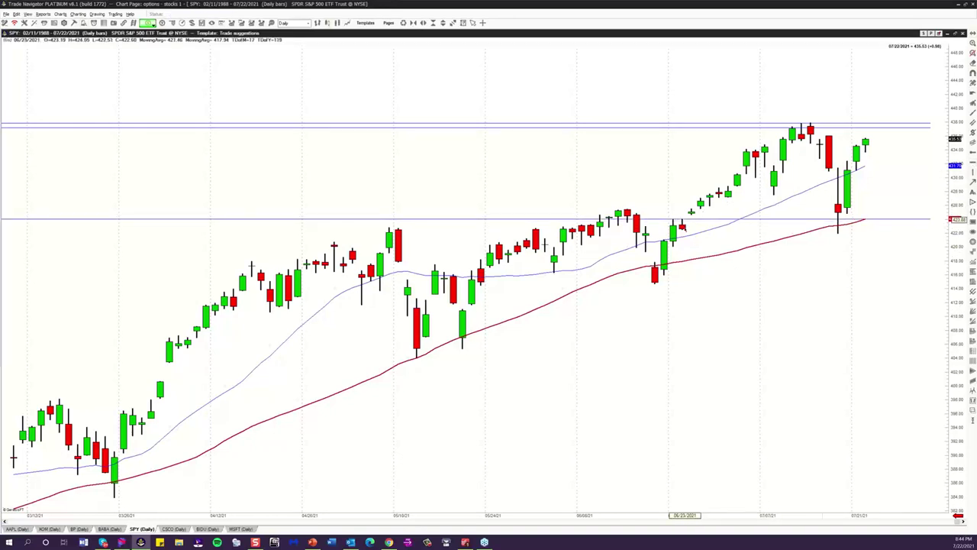
left_click(972, 184)
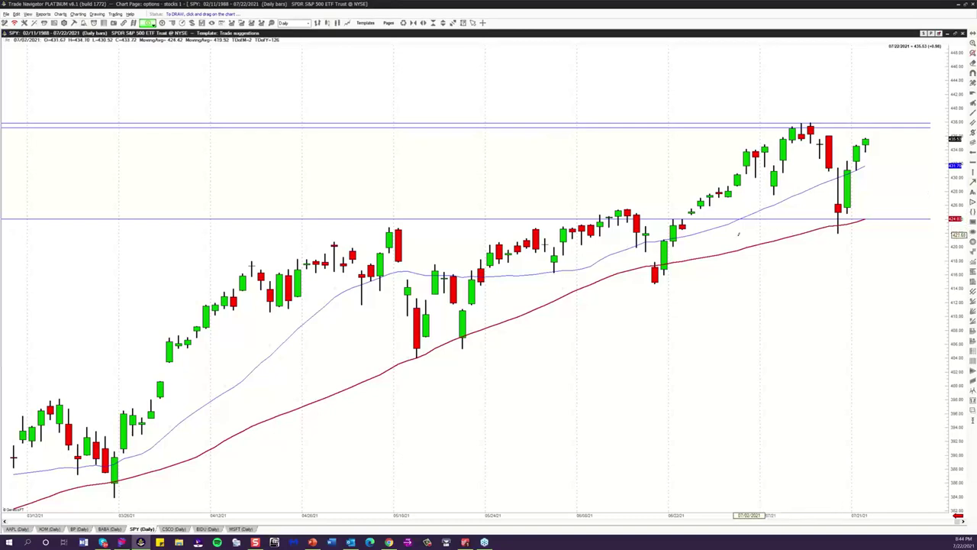
left_click_drag(708, 231, 692, 218)
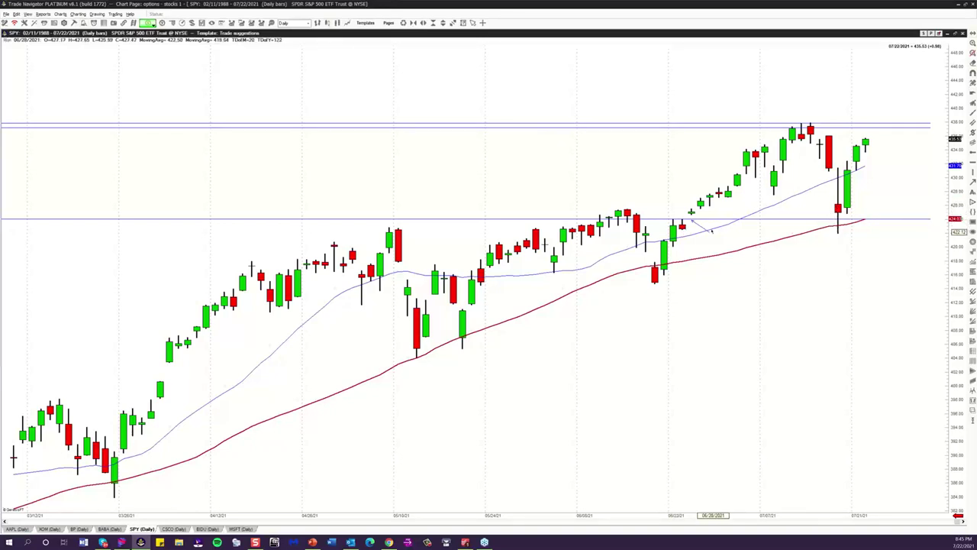
Step: Draw a horizontal support line at about 421.3 just below the mid-July SPY low, and minimize the charts to return to the PowerPoint presentation
left_click(971, 162)
left_click(845, 233)
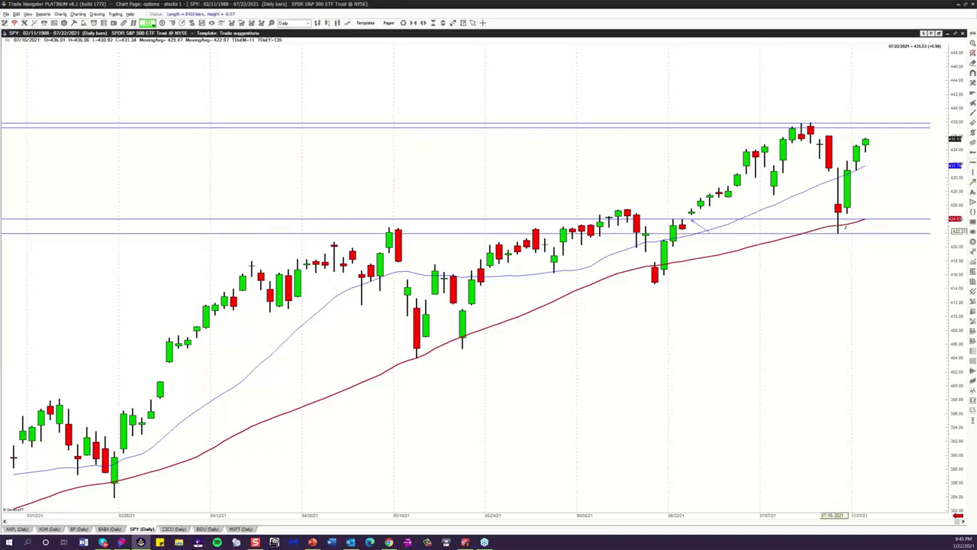
left_click_drag(845, 228, 839, 236)
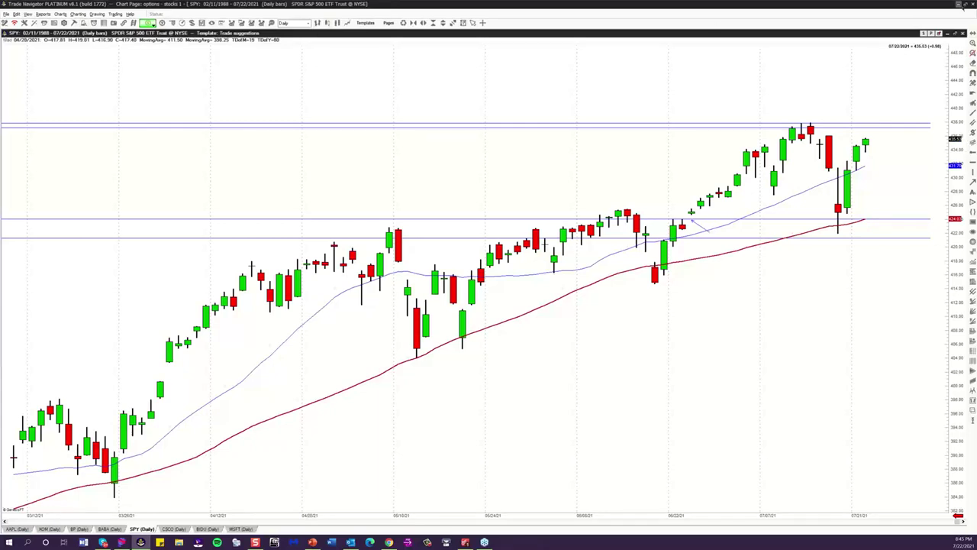
left_click(960, 4)
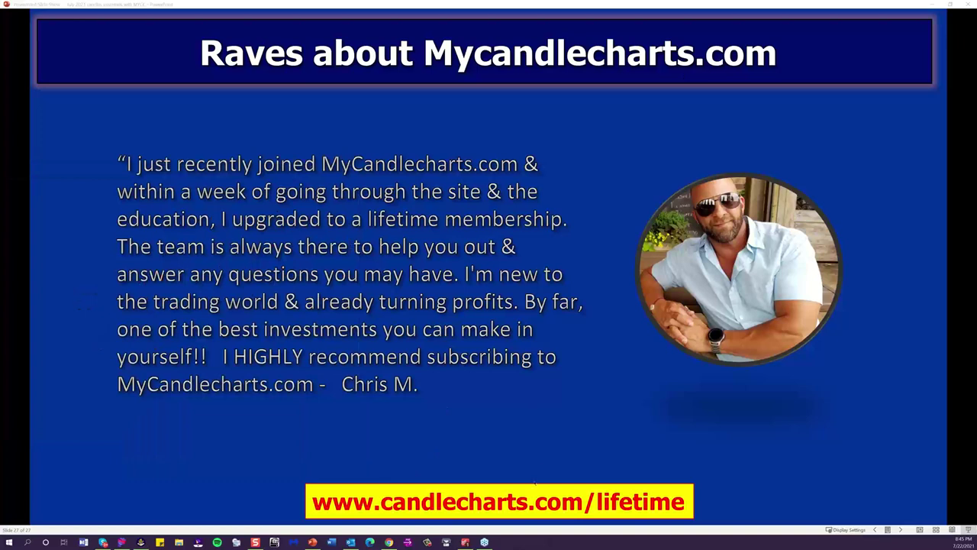